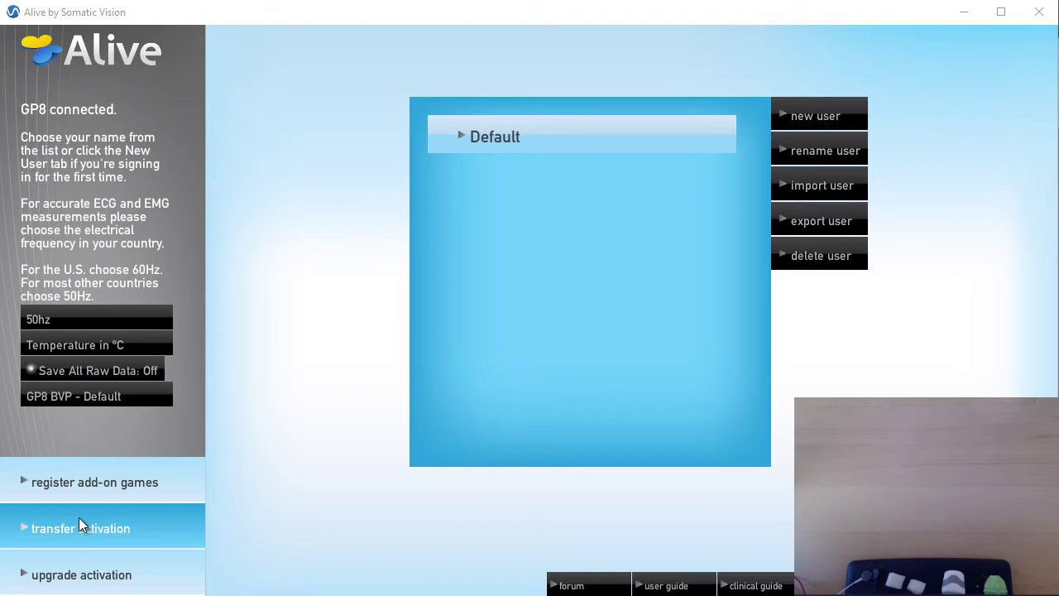
{"action": "left_click", "coordinate": [566, 140]}
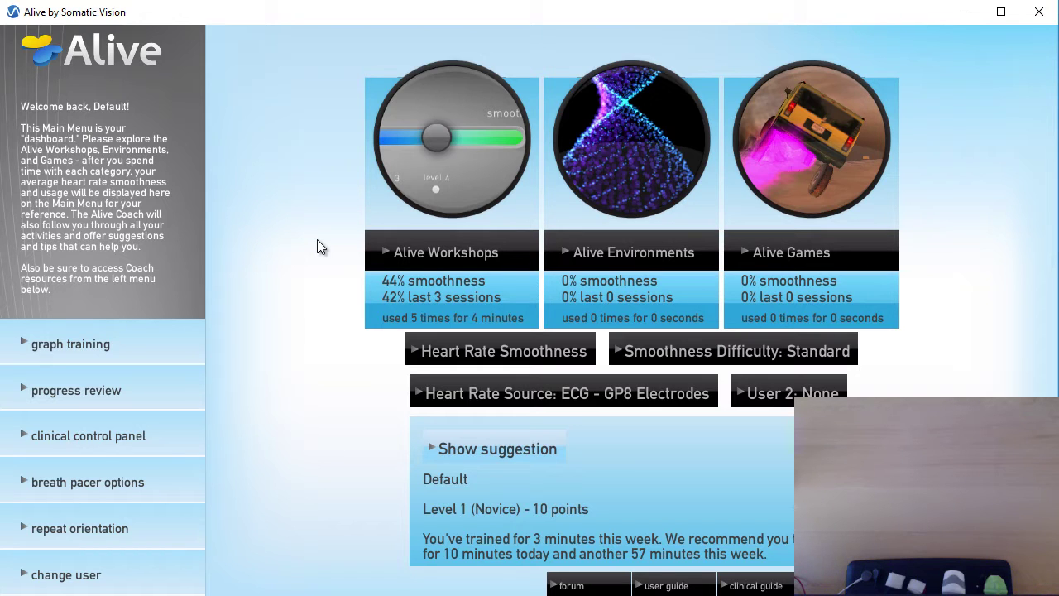
{"action": "left_click", "coordinate": [138, 441]}
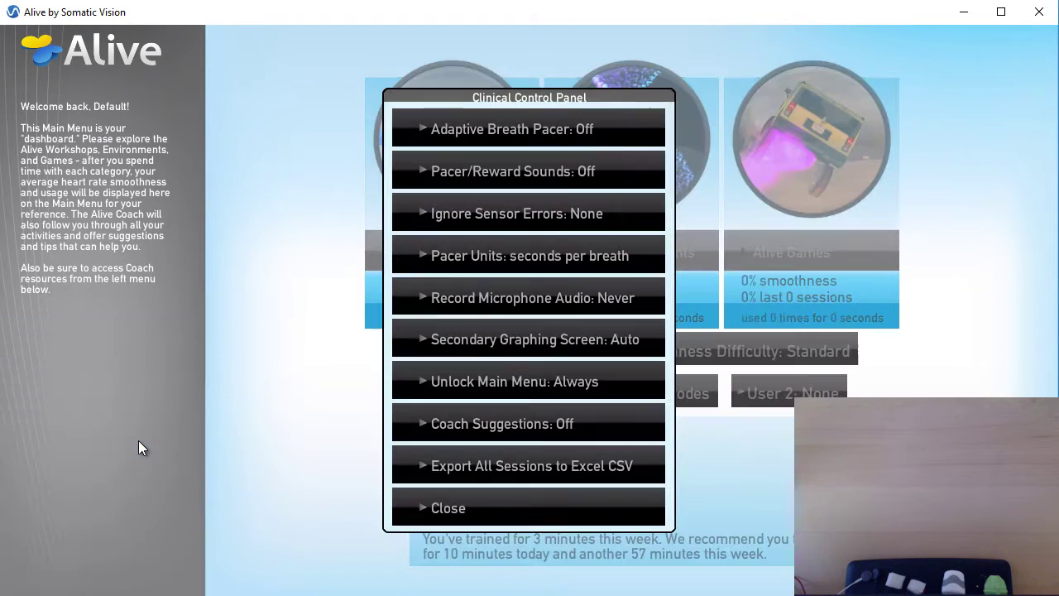
{"action": "left_click", "coordinate": [513, 382]}
{"action": "left_click", "coordinate": [600, 225]}
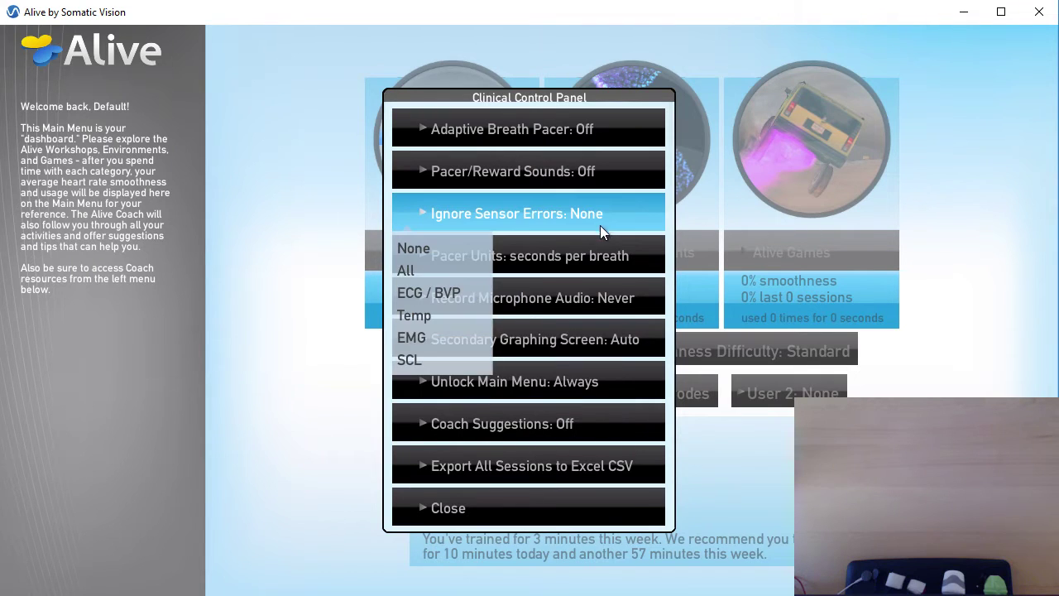
{"action": "left_click", "coordinate": [425, 270]}
{"action": "left_click", "coordinate": [467, 215]}
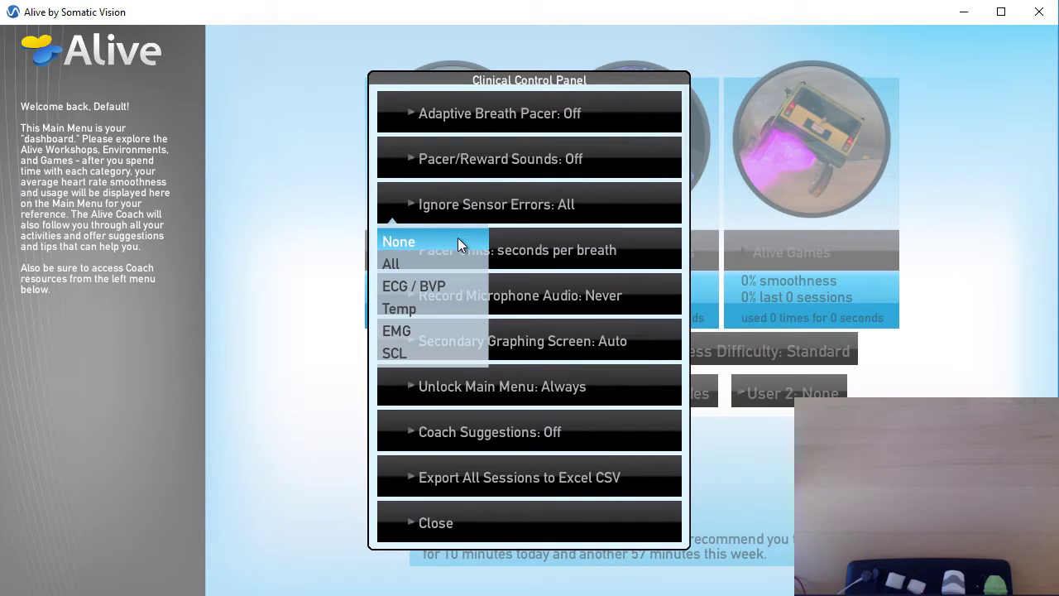
{"action": "left_click", "coordinate": [458, 239]}
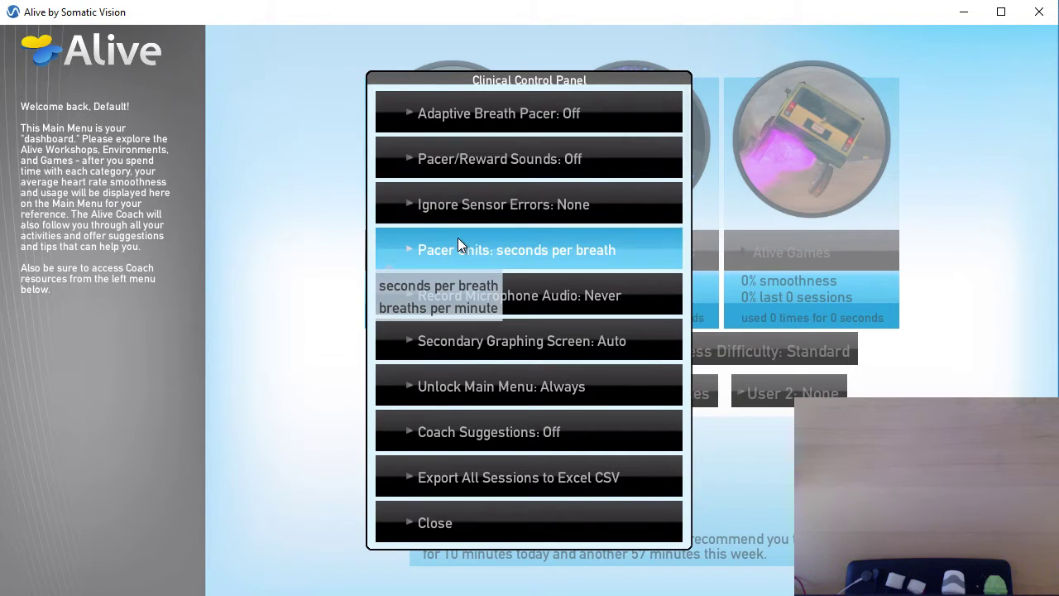
{"action": "left_click", "coordinate": [493, 522]}
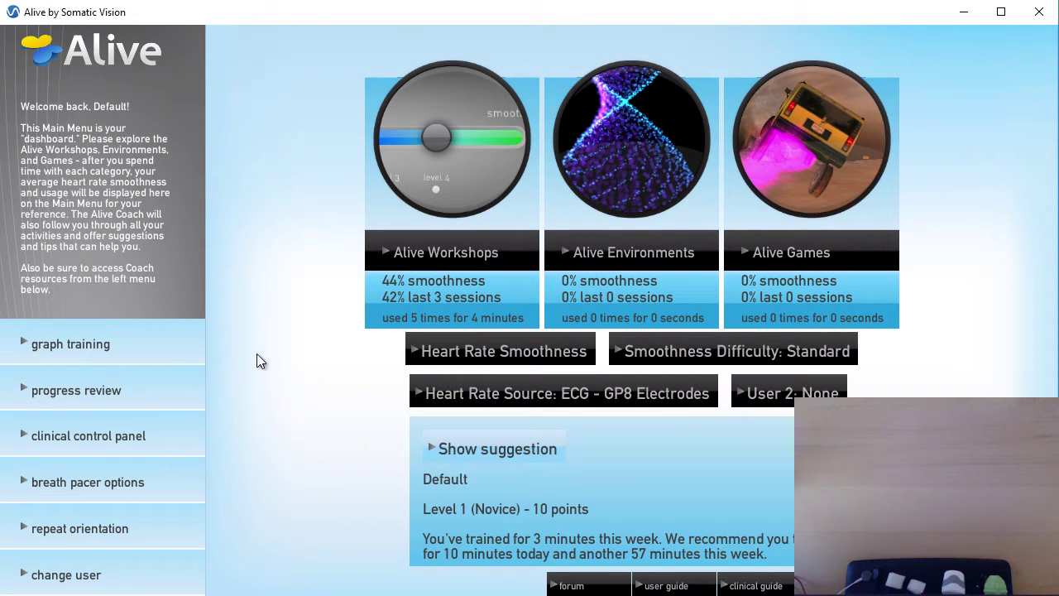
Go back to user selection, keeping mains frequency at 50hz, Celsius, and the GP8 BVP Default preset
{"action": "left_click", "coordinate": [145, 580]}
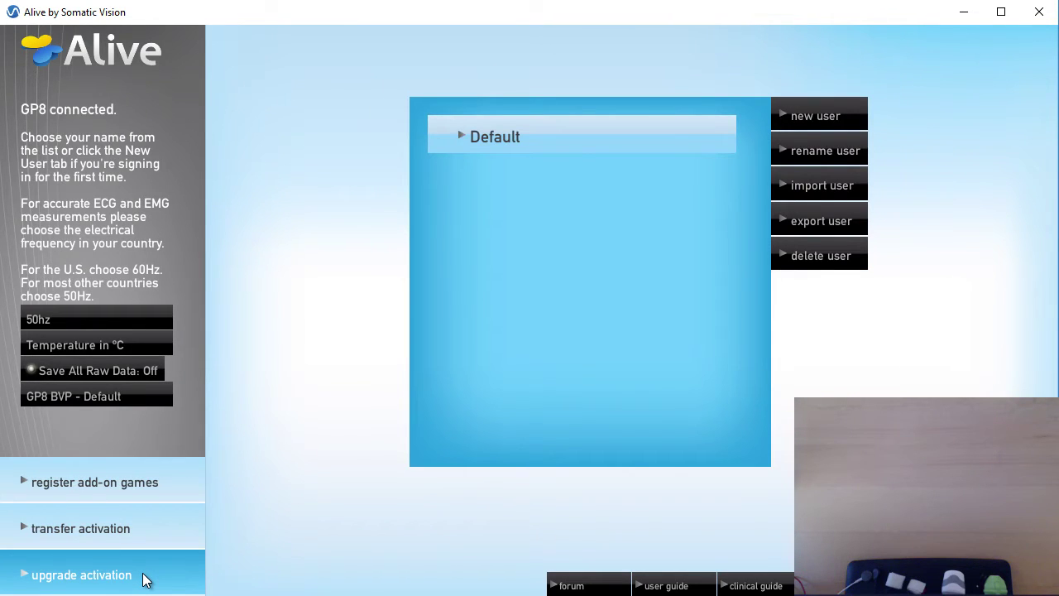
{"action": "left_click", "coordinate": [151, 321]}
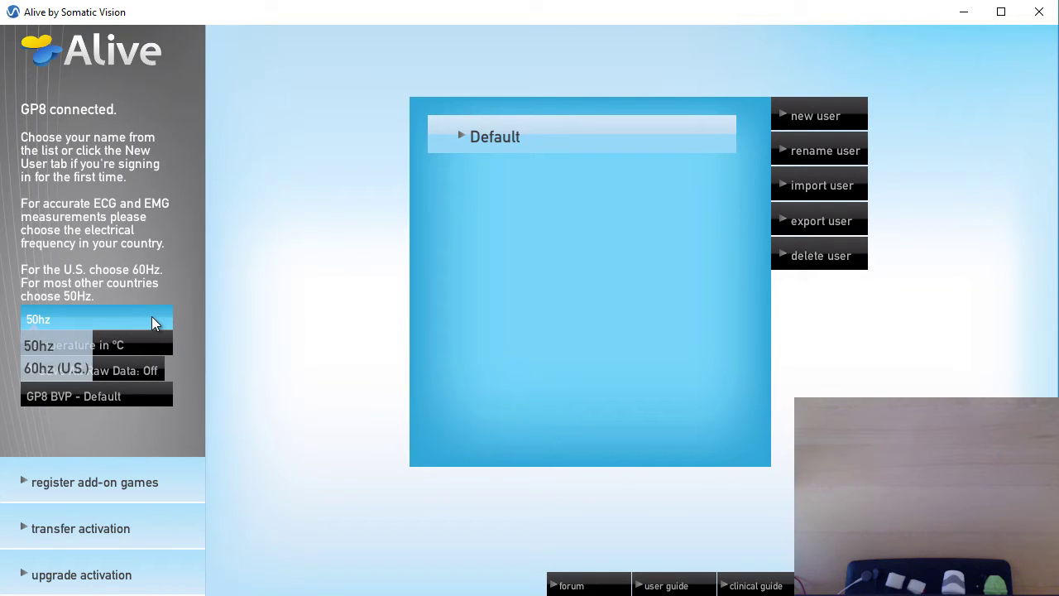
{"action": "left_click", "coordinate": [151, 321]}
{"action": "left_click", "coordinate": [90, 319]}
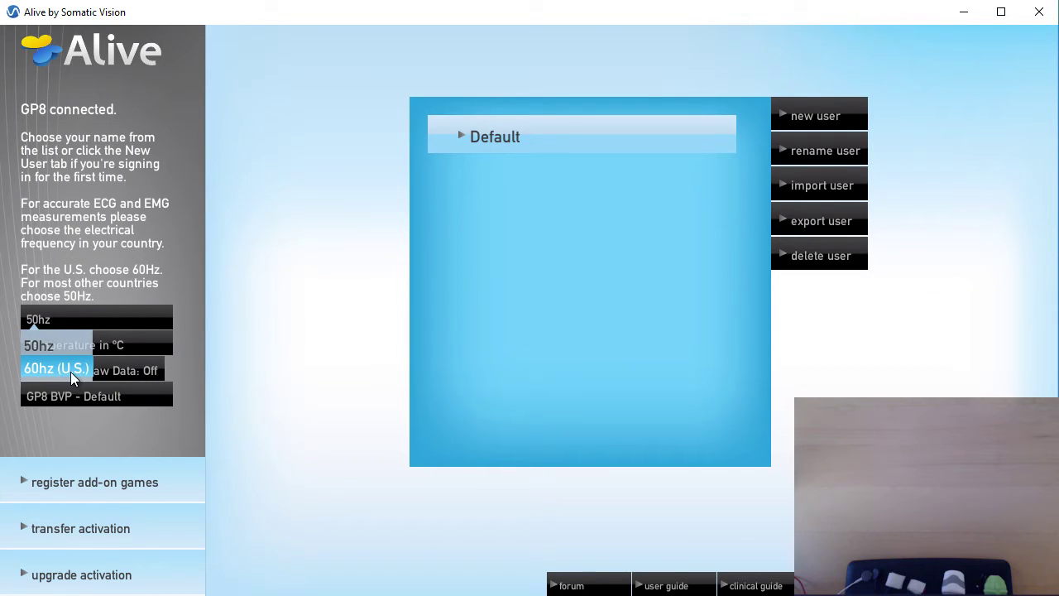
{"action": "left_click", "coordinate": [71, 343]}
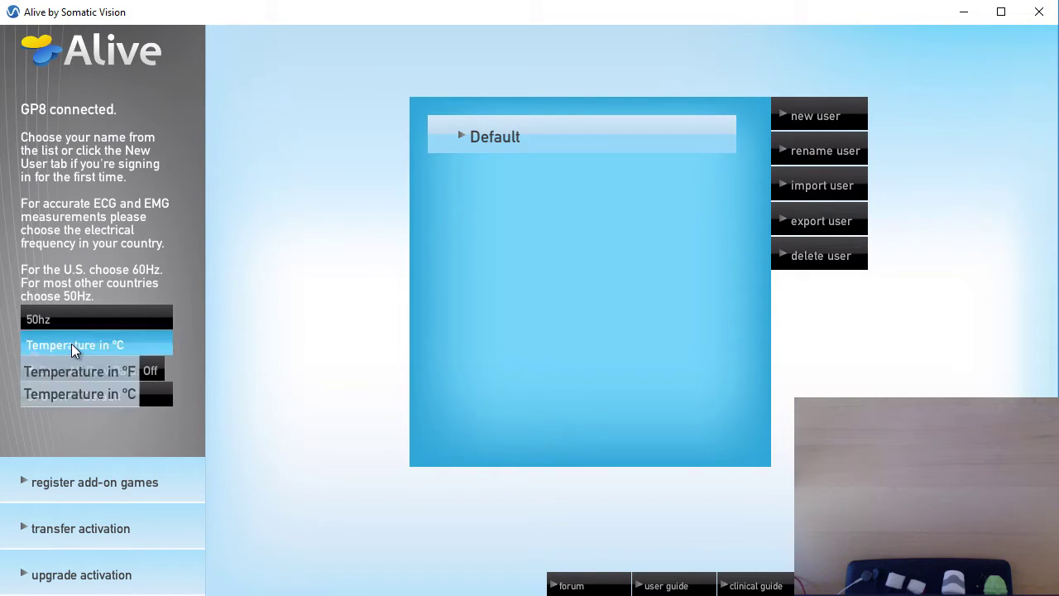
{"action": "left_click", "coordinate": [71, 344]}
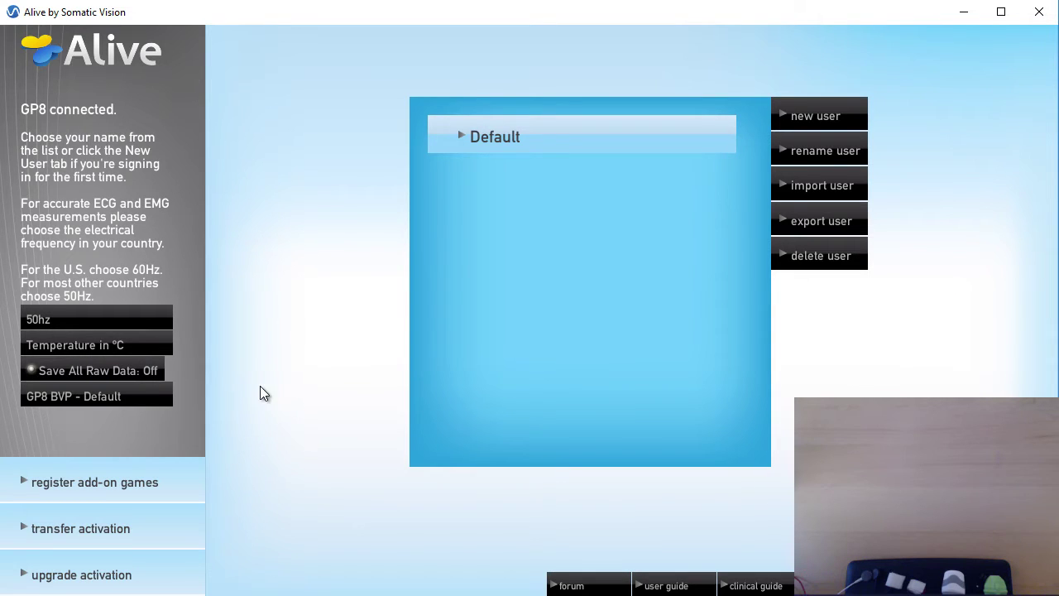
{"action": "left_click", "coordinate": [138, 398]}
{"action": "left_click", "coordinate": [139, 425]}
{"action": "left_click", "coordinate": [126, 393]}
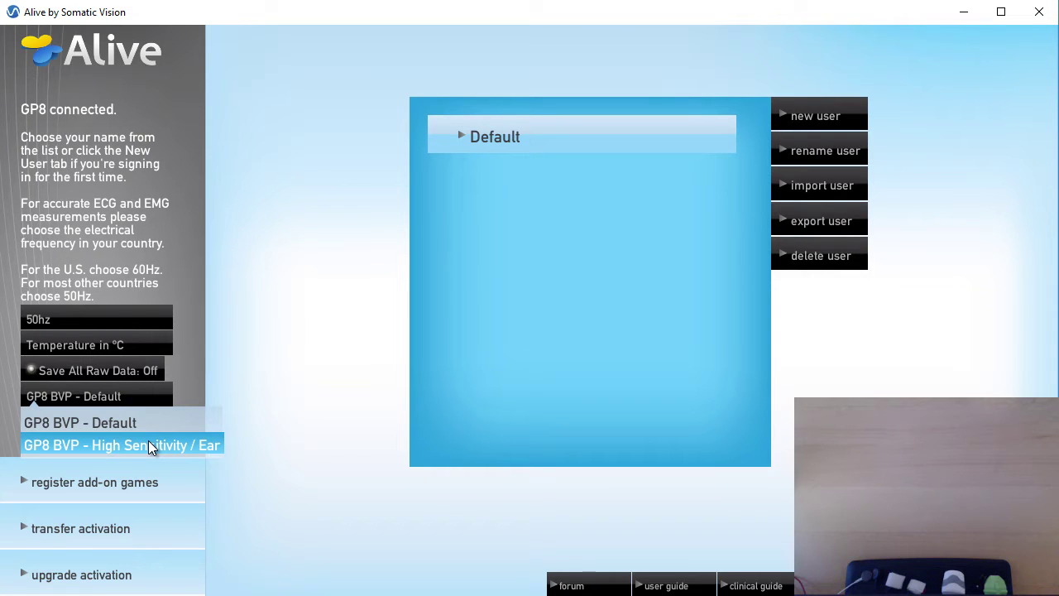
{"action": "left_click", "coordinate": [158, 422]}
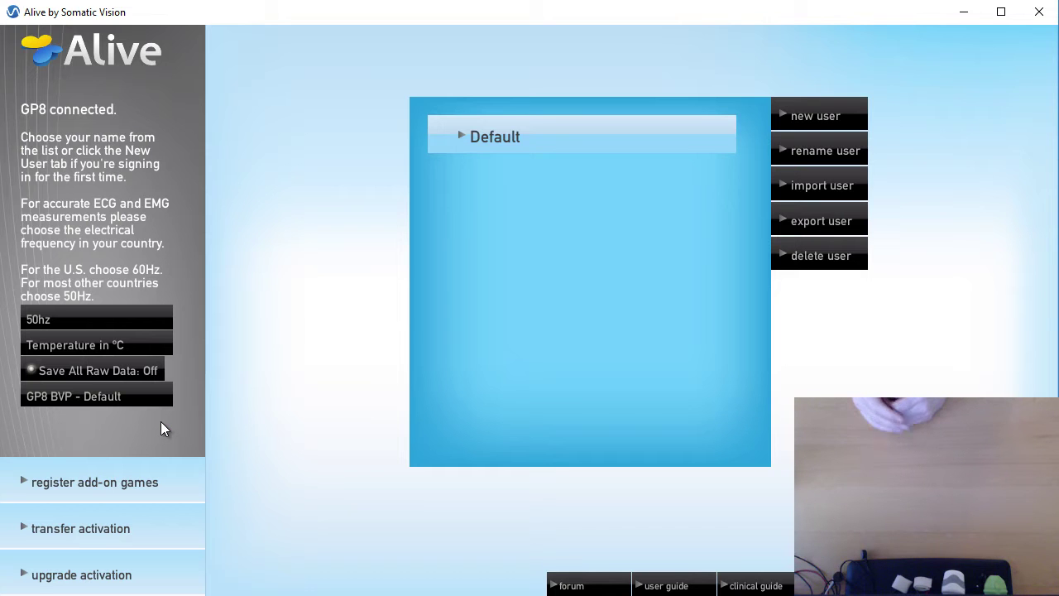
Sign in as the Default user and set the heart rate source to BVP - GP8
{"action": "left_click", "coordinate": [584, 129]}
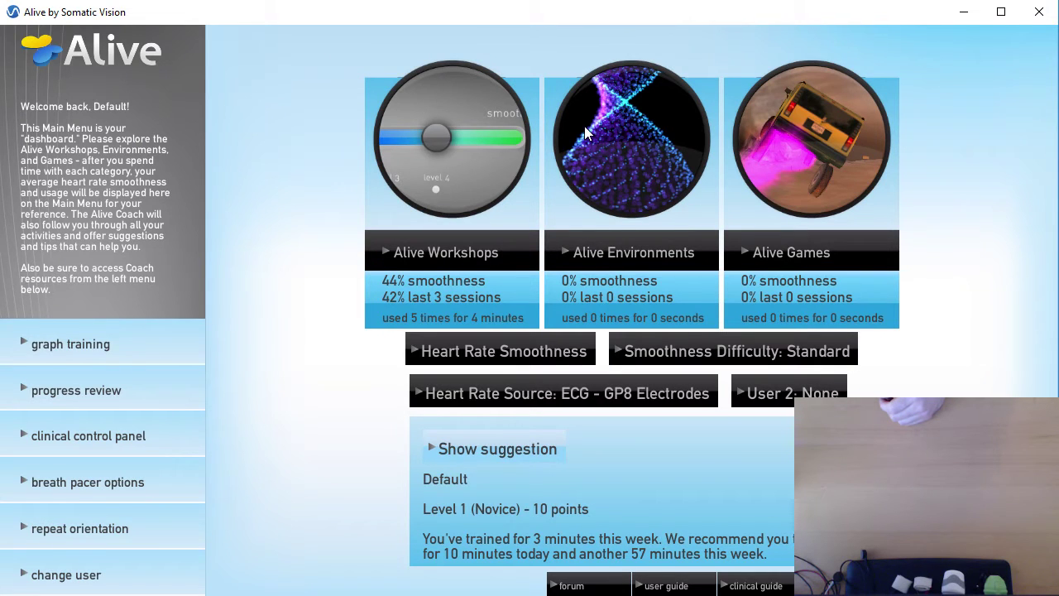
{"action": "mouse_move", "coordinate": [672, 387]}
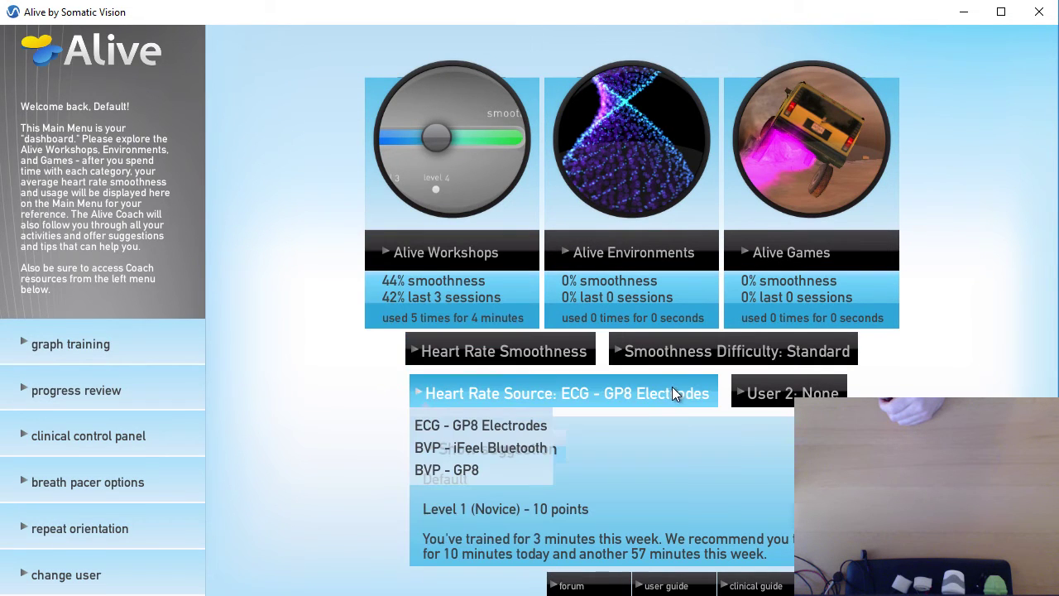
{"action": "left_click", "coordinate": [485, 446]}
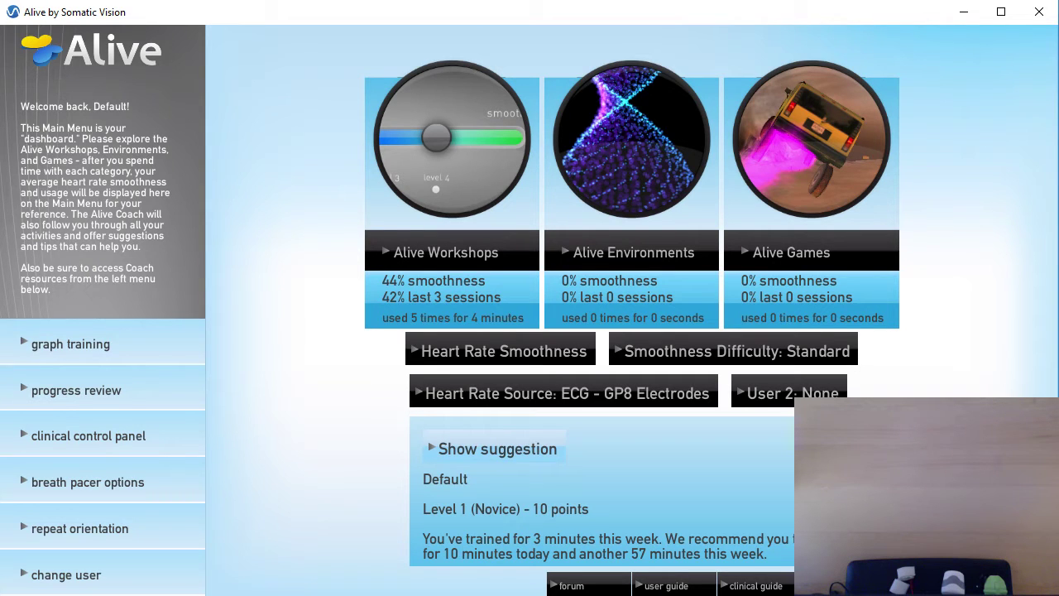
{"action": "mouse_move", "coordinate": [581, 388]}
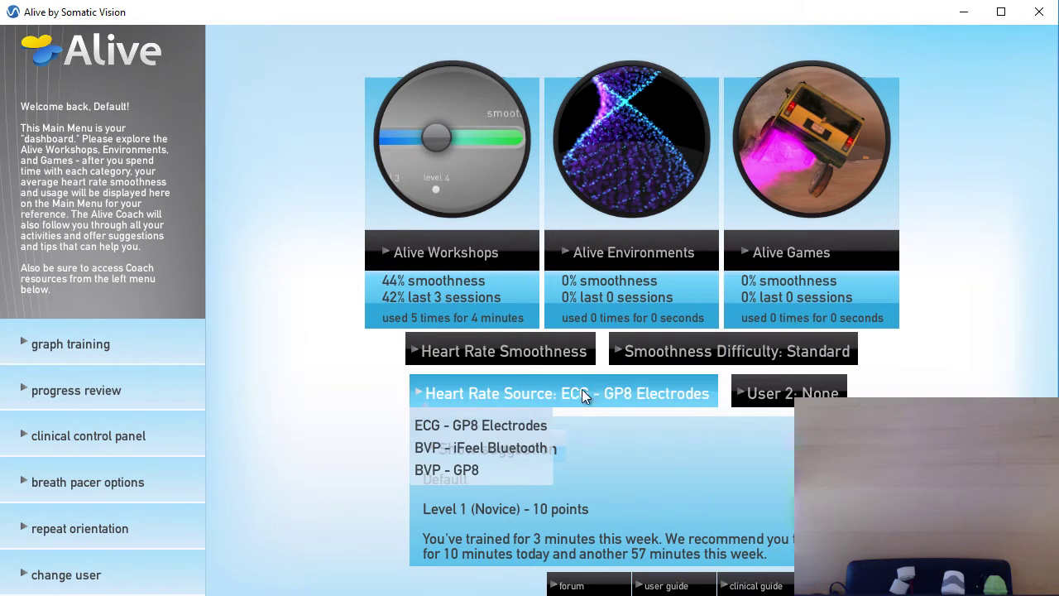
{"action": "left_click", "coordinate": [500, 467]}
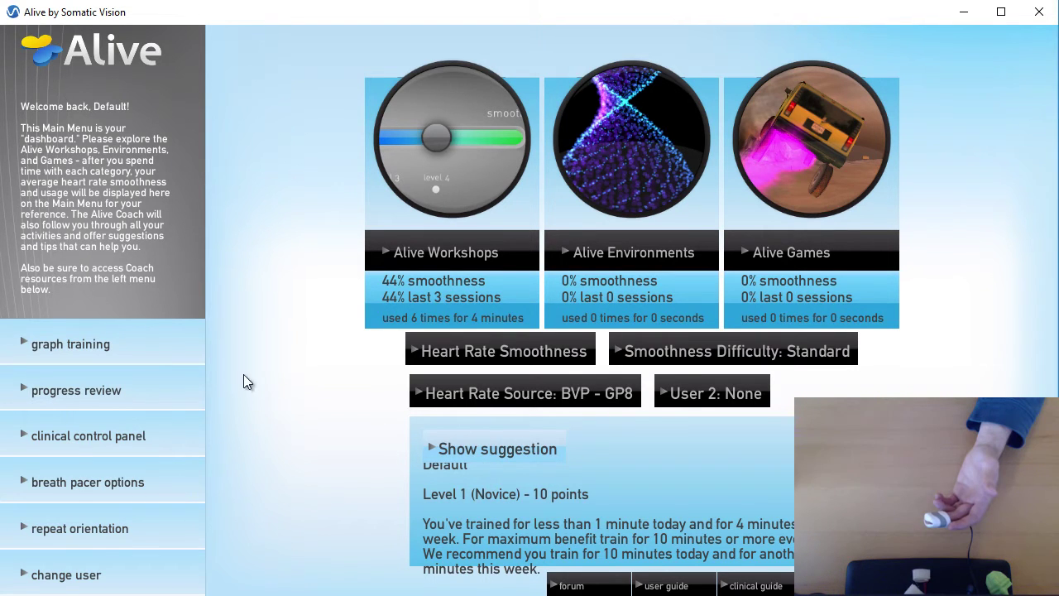
In graph training, switch to the Raw BVP/ECG Signal Quality layout and start a live session
{"action": "left_click", "coordinate": [160, 344]}
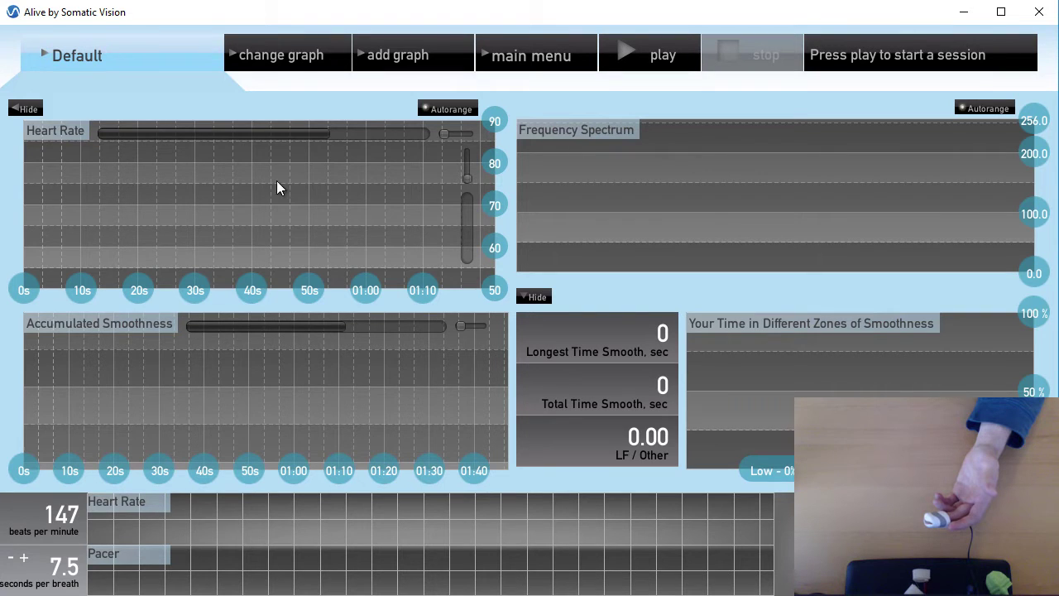
{"action": "left_click", "coordinate": [309, 51]}
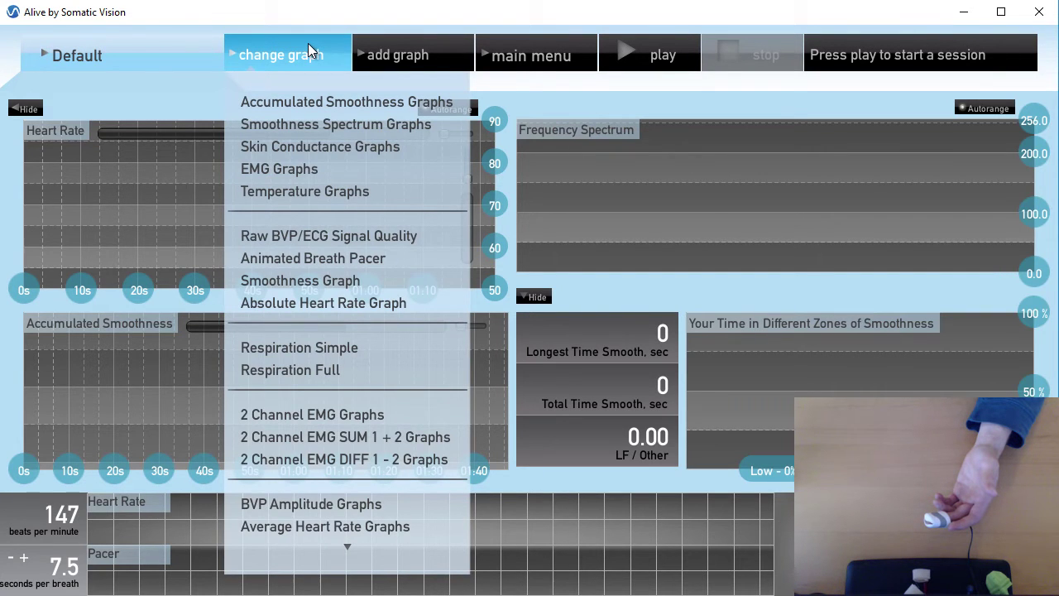
{"action": "left_click", "coordinate": [436, 239]}
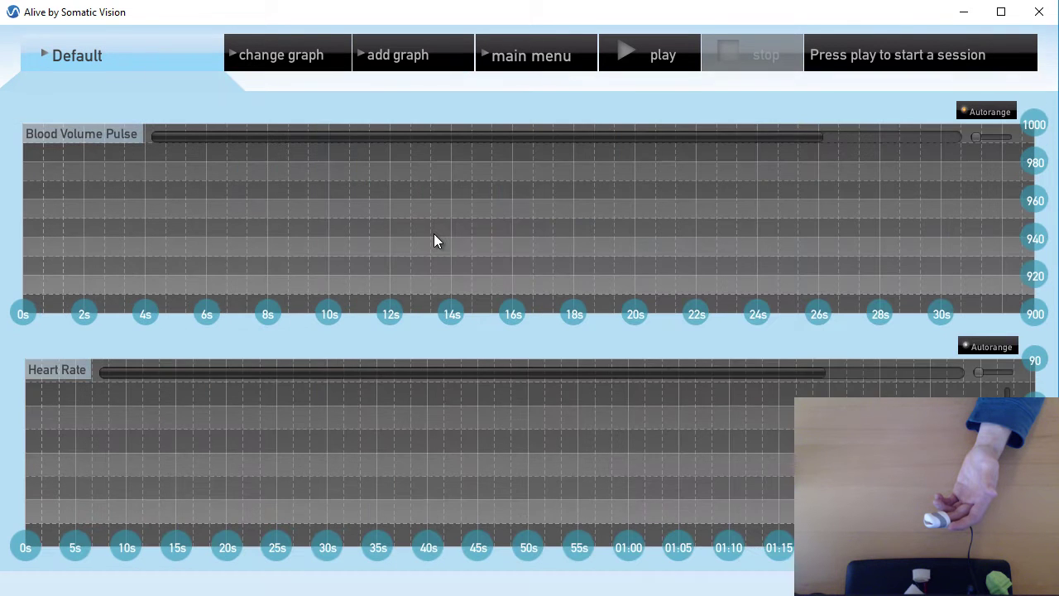
{"action": "left_click", "coordinate": [654, 56]}
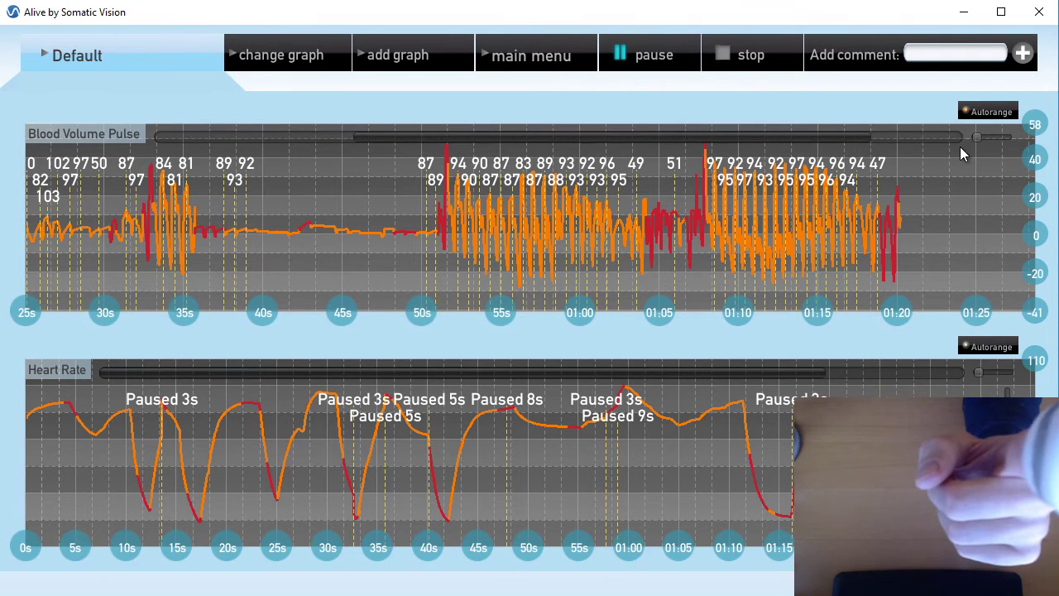
Drag the Blood Volume Pulse graph's zoom slider right to narrow its time range
{"action": "left_click_drag", "start_coordinate": [976, 137], "coordinate": [981, 137]}
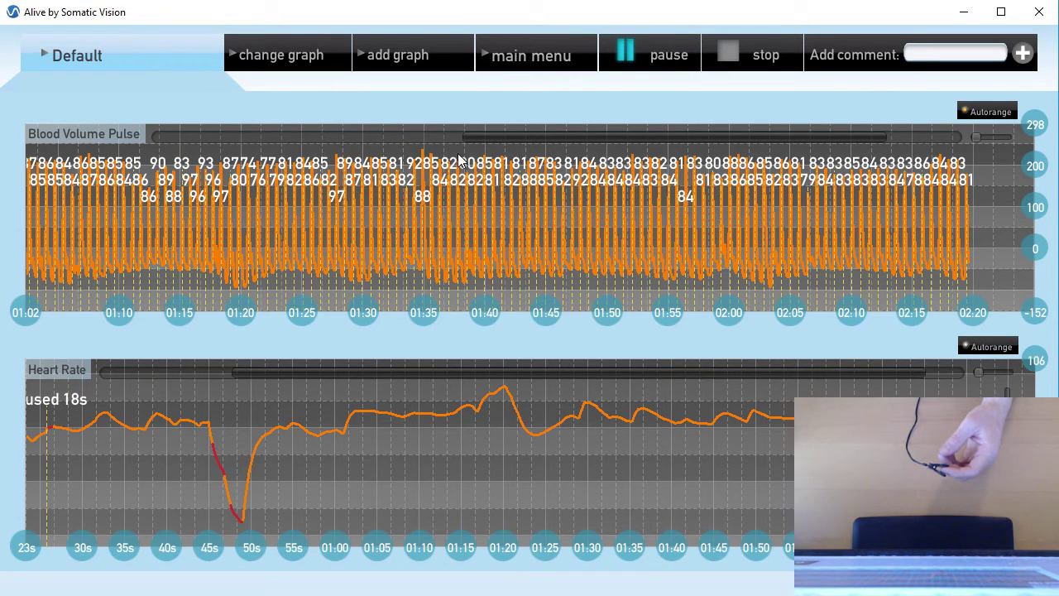
End the session and set the GP8 BVP sensor mode to High Sensitivity in user settings
{"action": "left_click", "coordinate": [520, 56]}
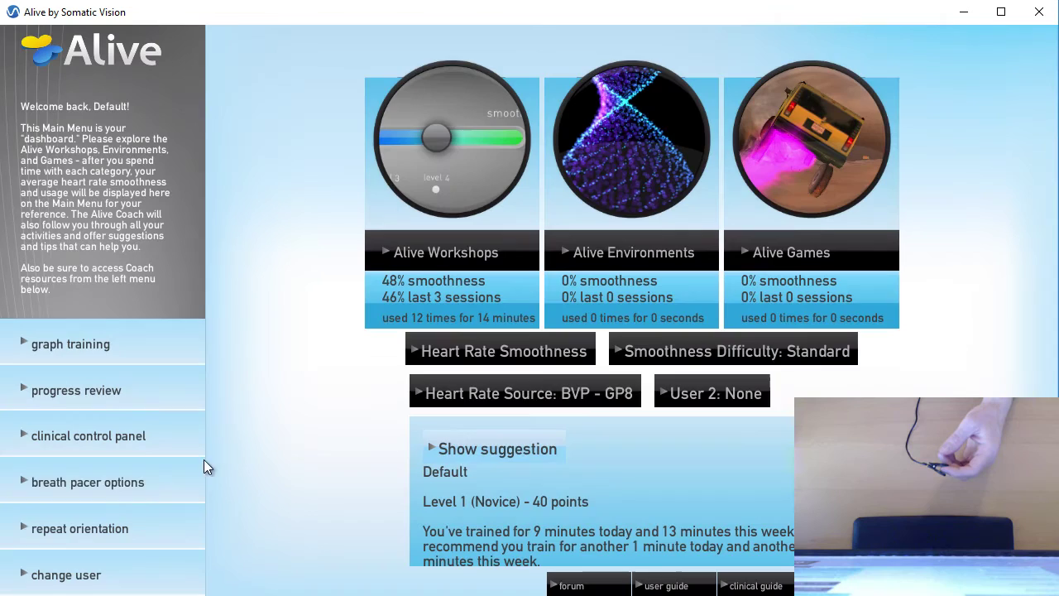
{"action": "left_click", "coordinate": [197, 574]}
{"action": "left_click", "coordinate": [137, 395]}
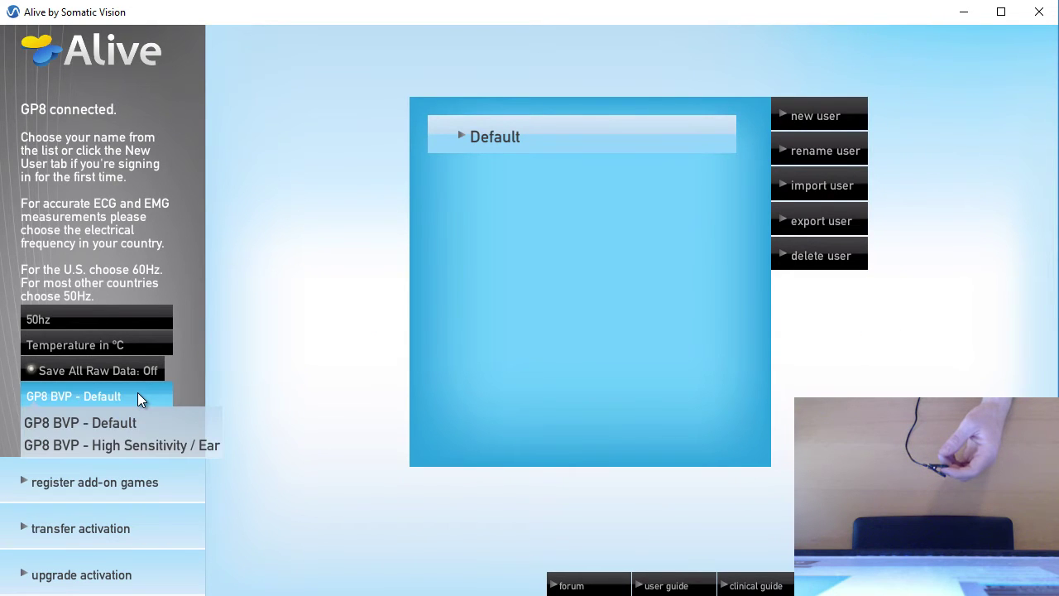
{"action": "left_click", "coordinate": [146, 446]}
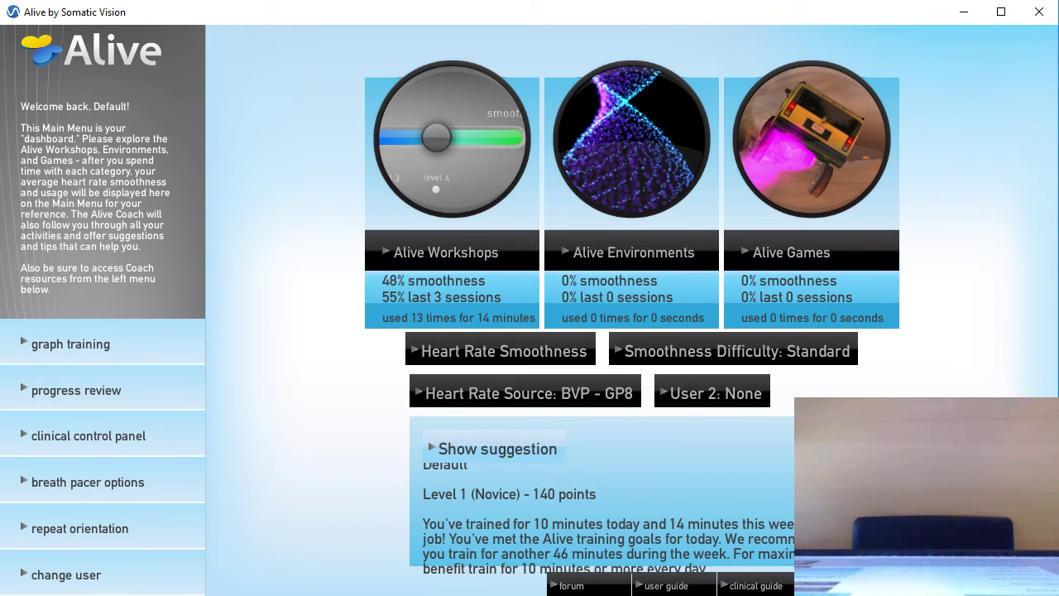
Set the heart rate source to ECG - GP8 Electrodes
{"action": "left_click", "coordinate": [674, 253]}
{"action": "left_click", "coordinate": [484, 402]}
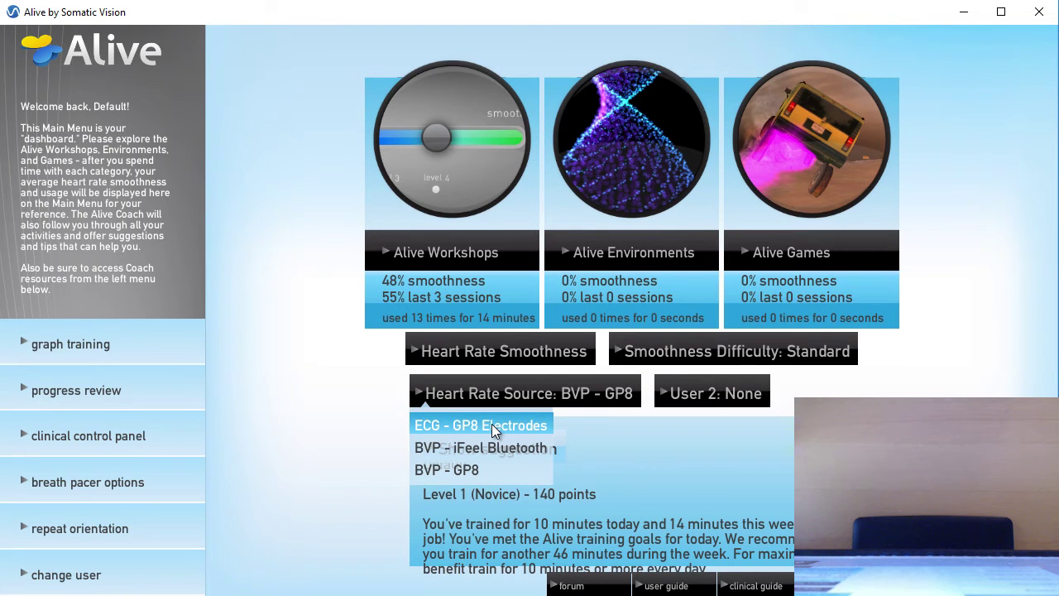
{"action": "left_click", "coordinate": [492, 423]}
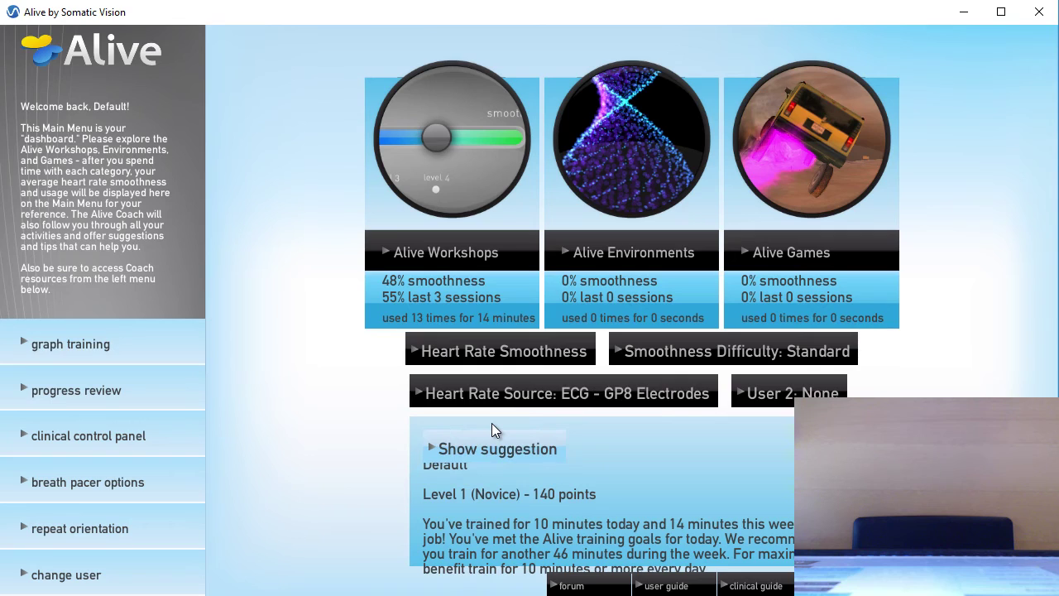
In graph training, switch the layout to the Raw BVP/ECG Signal Quality graphs
{"action": "left_click", "coordinate": [148, 342]}
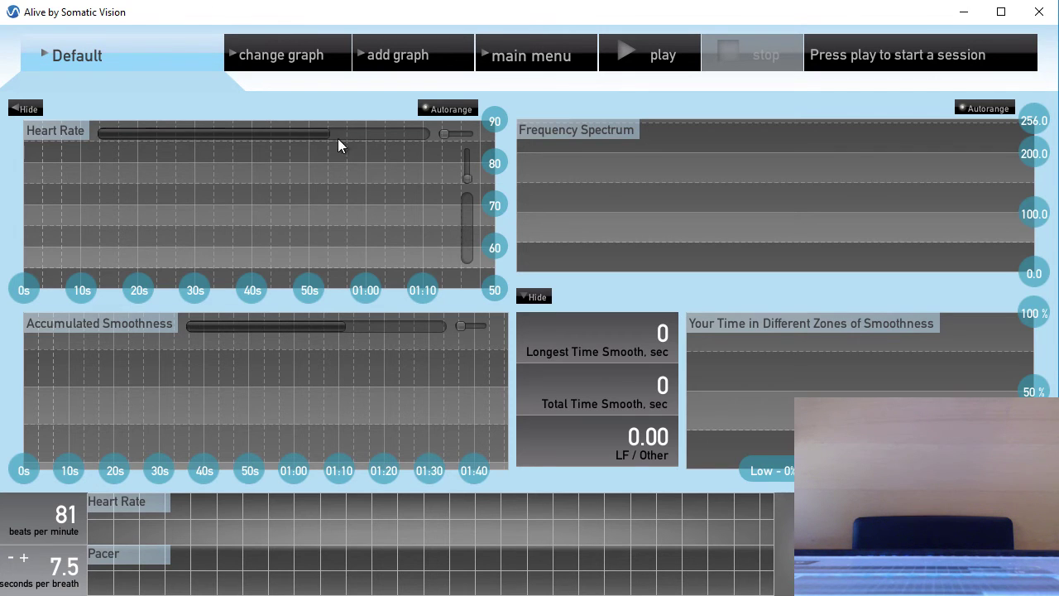
{"action": "left_click", "coordinate": [300, 48]}
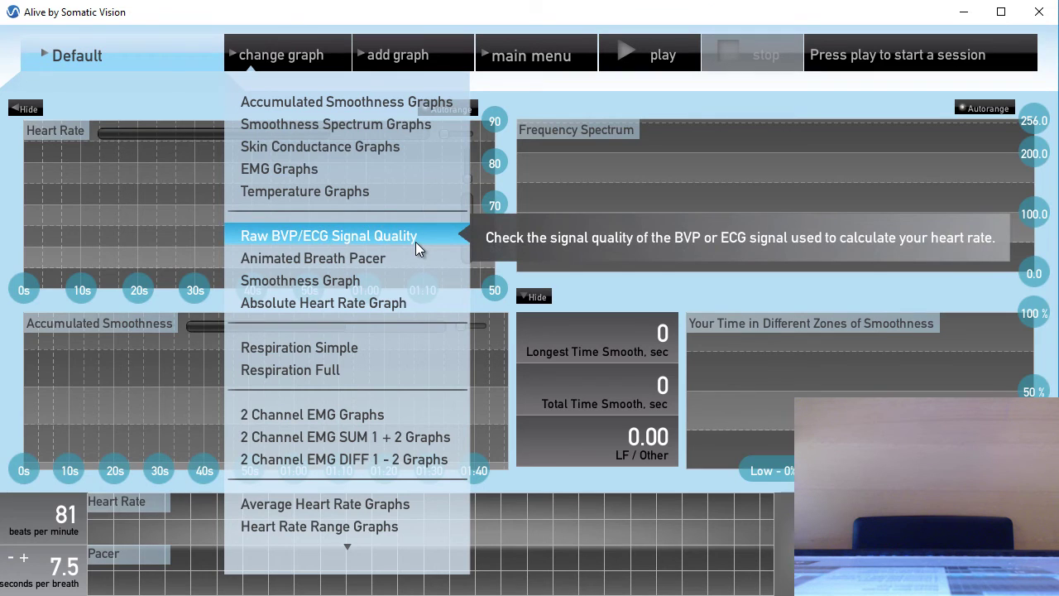
{"action": "left_click", "coordinate": [424, 237]}
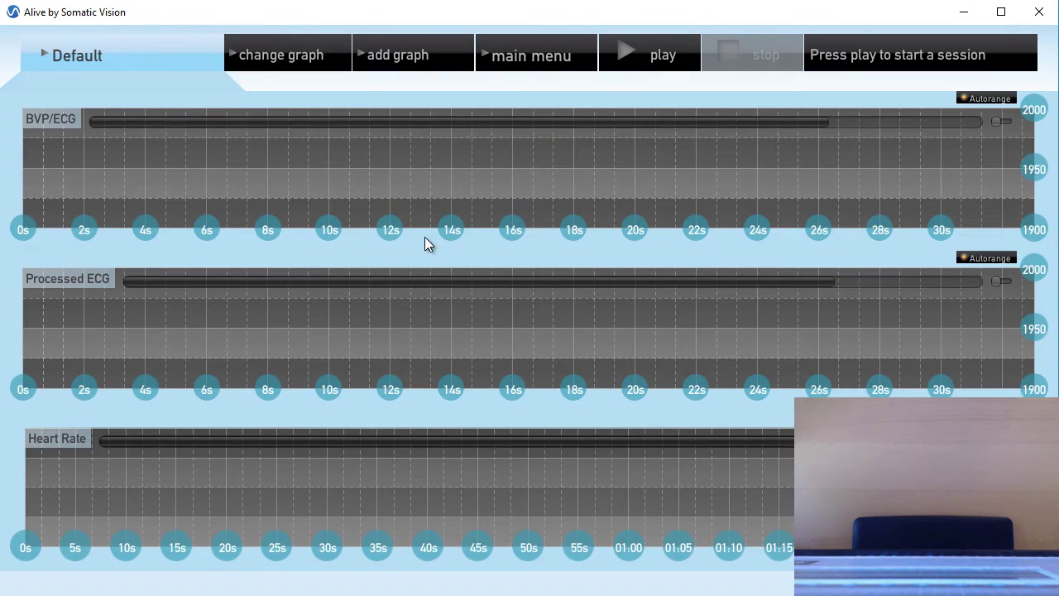
Start a live session so the ECG trace and beat-by-beat heart rate values record
{"action": "left_click", "coordinate": [635, 61]}
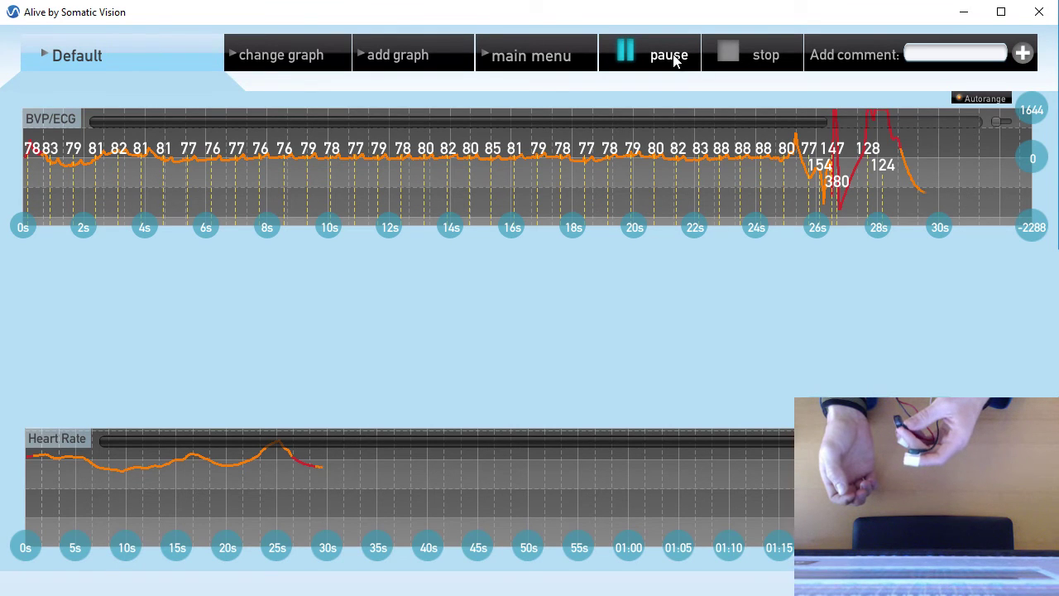
Pause the session, freezing the BVP/ECG and Heart Rate graphs just short of 30 s
{"action": "left_click", "coordinate": [672, 56]}
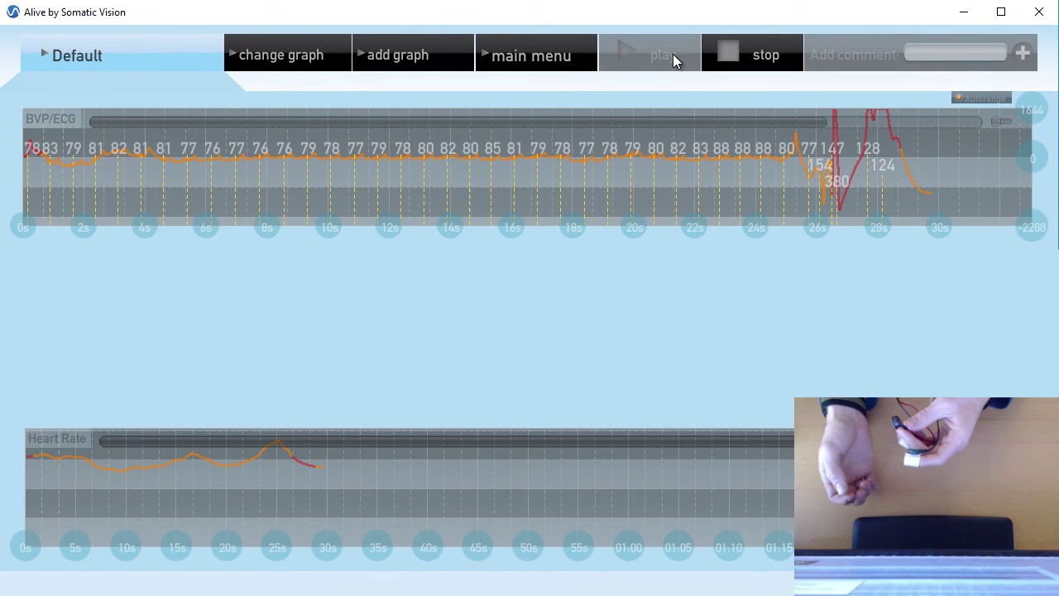